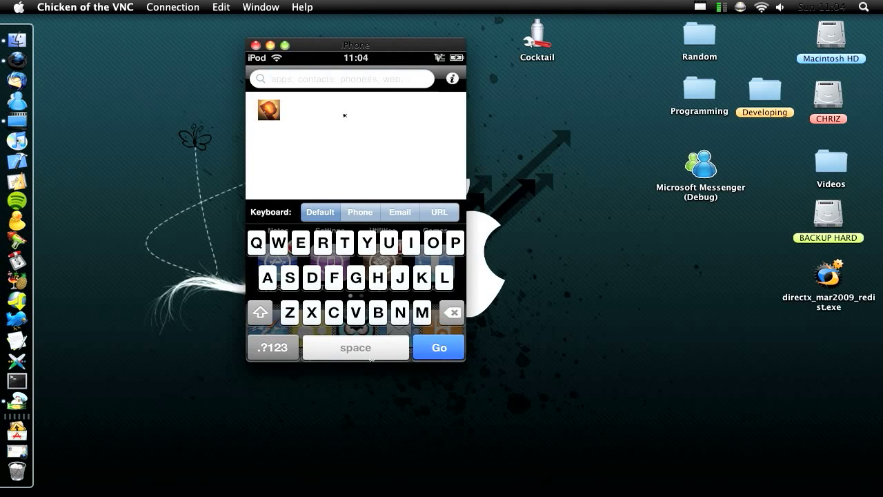
- Search Spotlight for 'air ho', launch Air Hockey, then exit it to the home screen
type("a")
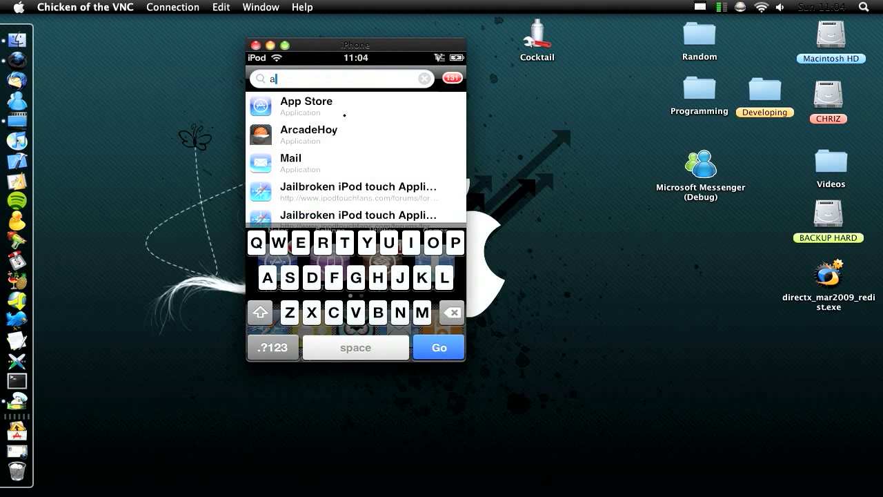
type("ir ho")
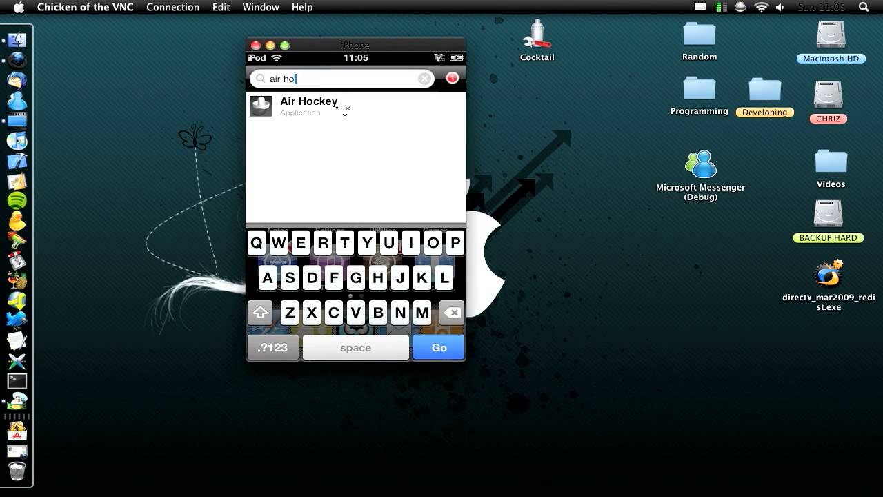
left_click(336, 107)
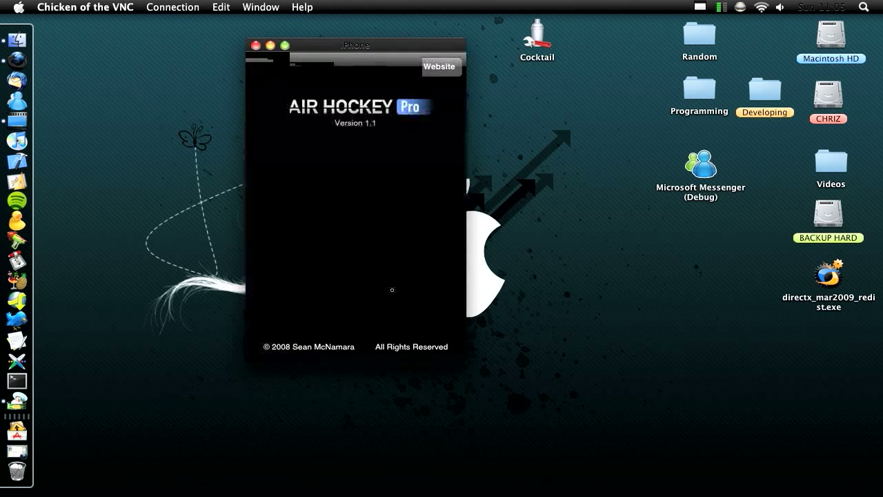
right_click(392, 289)
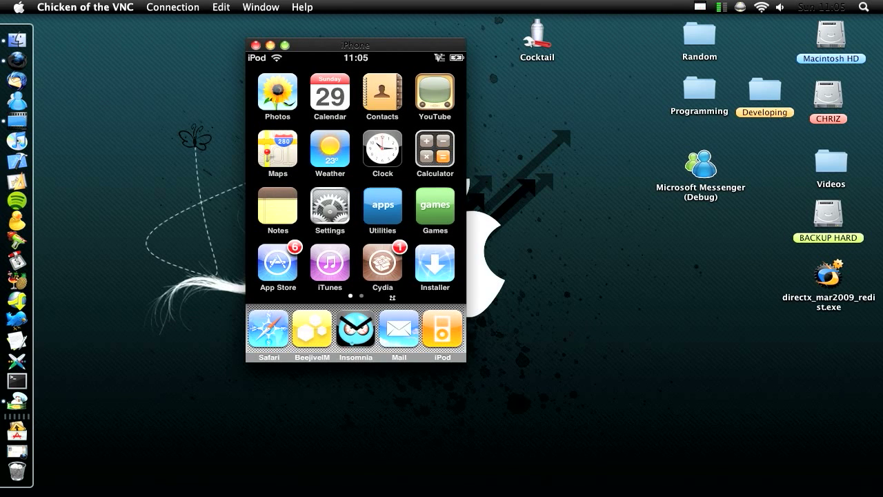
- Flip between the home screen pages and launch Categories from page 2
left_click(390, 294)
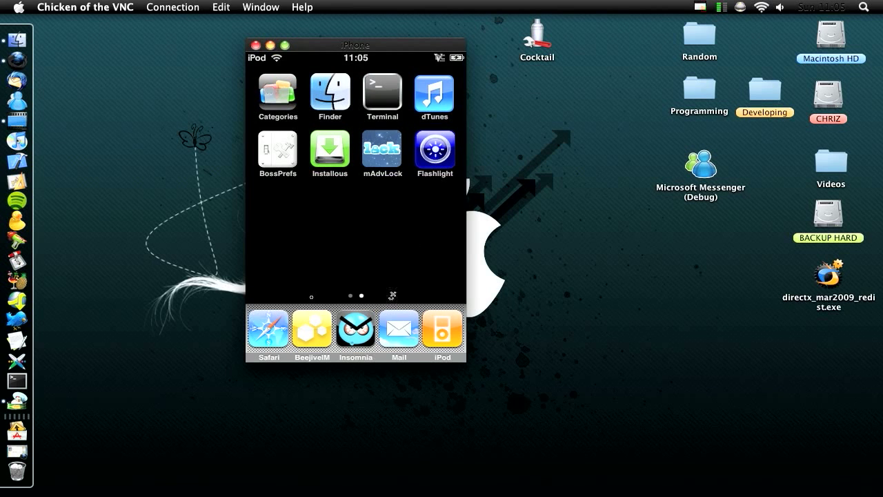
left_click(311, 296)
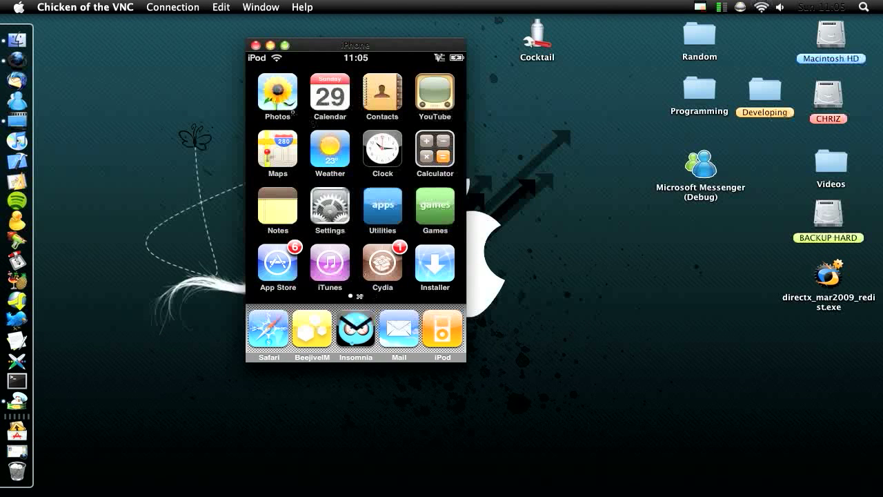
left_click(374, 297)
left_click(290, 96)
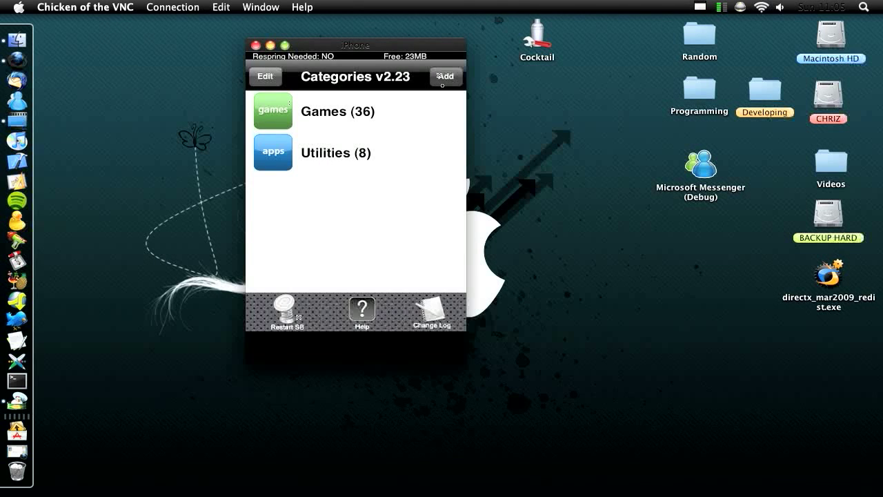
- Add a new category titled 'test' and confirm it to reach the icon picker
left_click(443, 82)
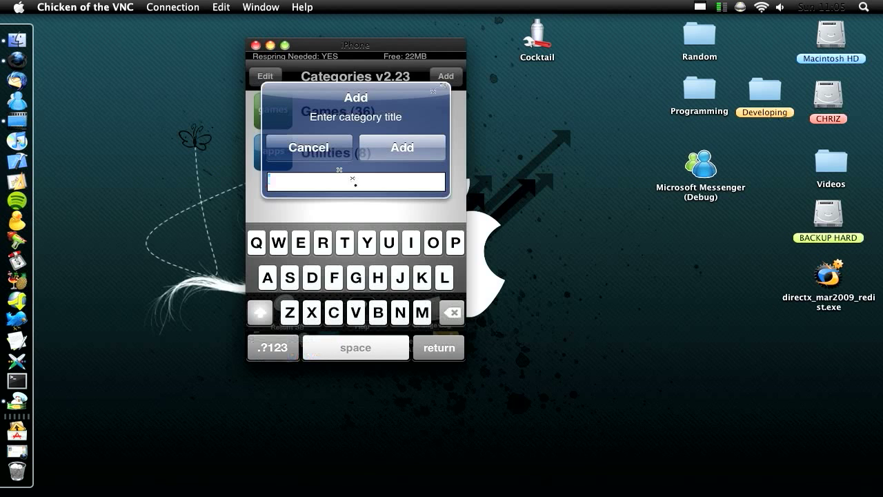
type("test")
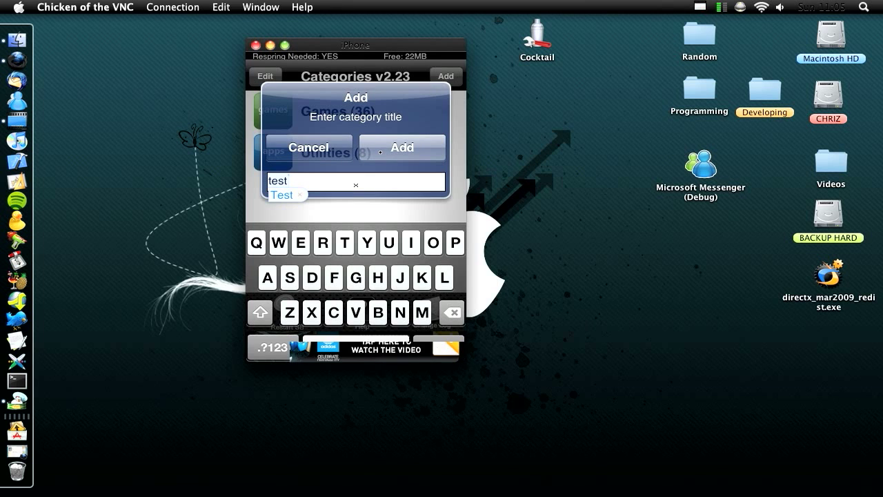
left_click(378, 151)
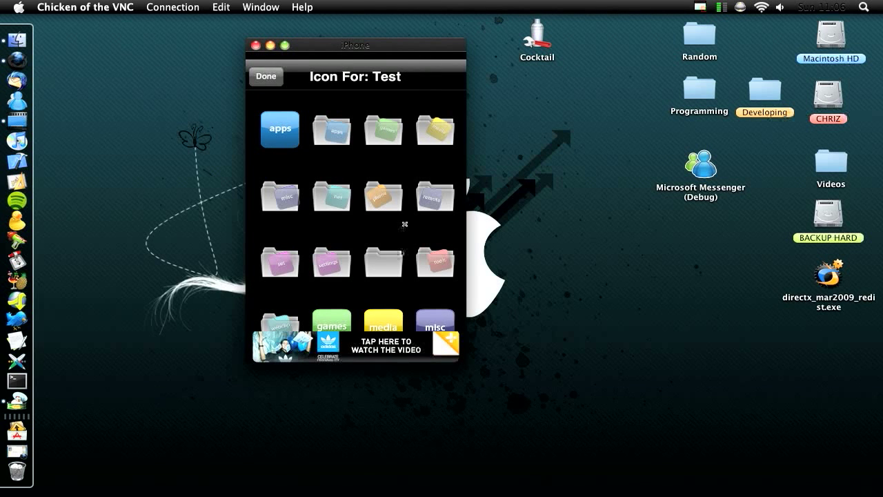
- Scroll the Icon For: Test grid and assign the misc icon to Test
left_click_drag(405, 223, 400, 122)
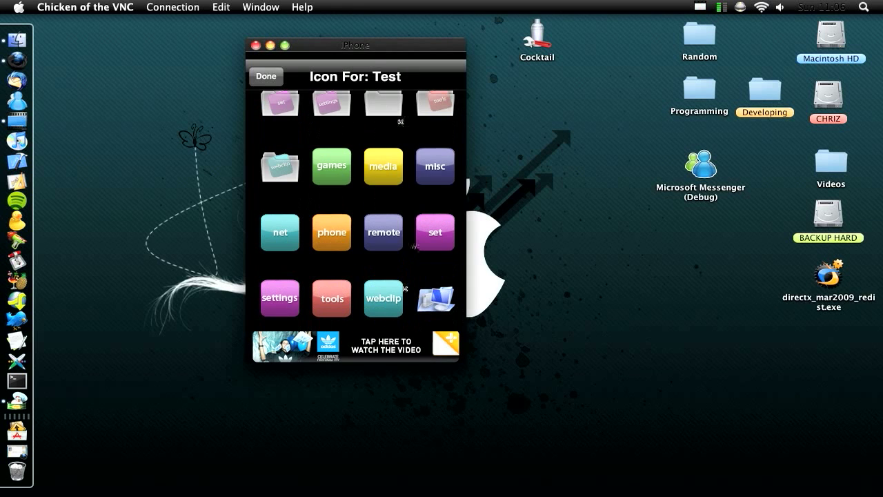
left_click_drag(413, 279, 413, 216)
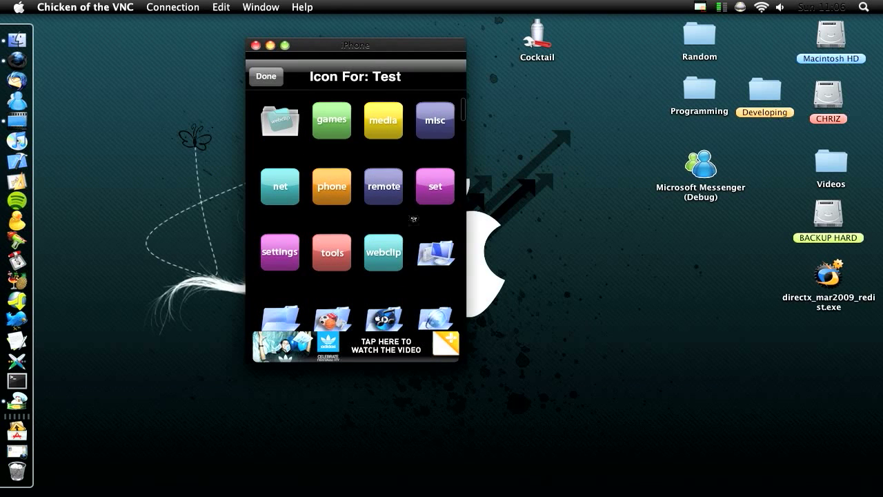
left_click(438, 123)
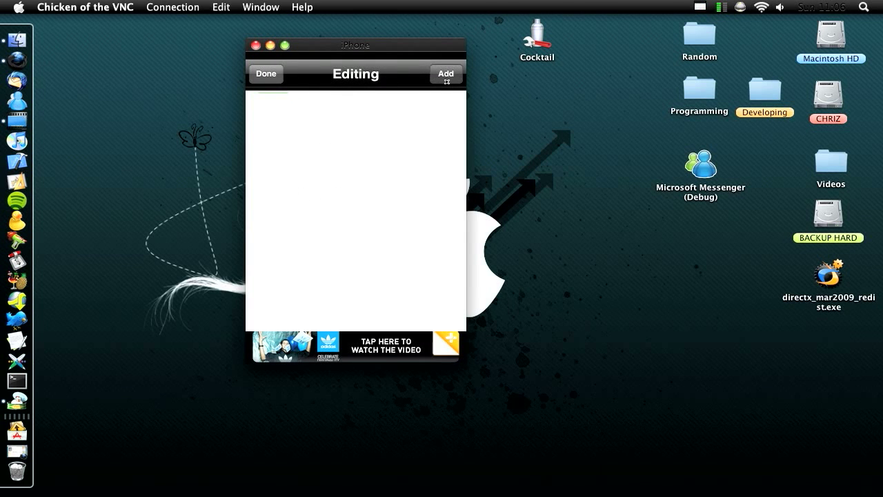
- Browse Test's app picker without adding any apps, then finish editing back to Categories
left_click(446, 76)
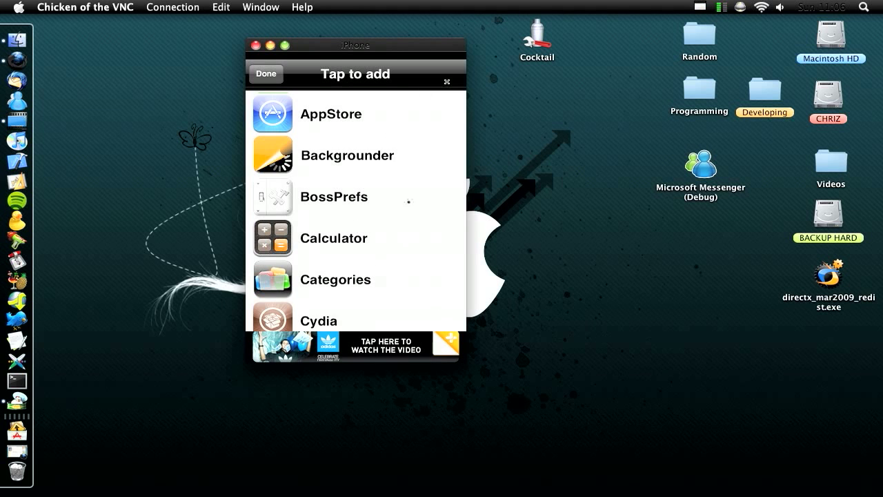
left_click_drag(408, 201, 414, 148)
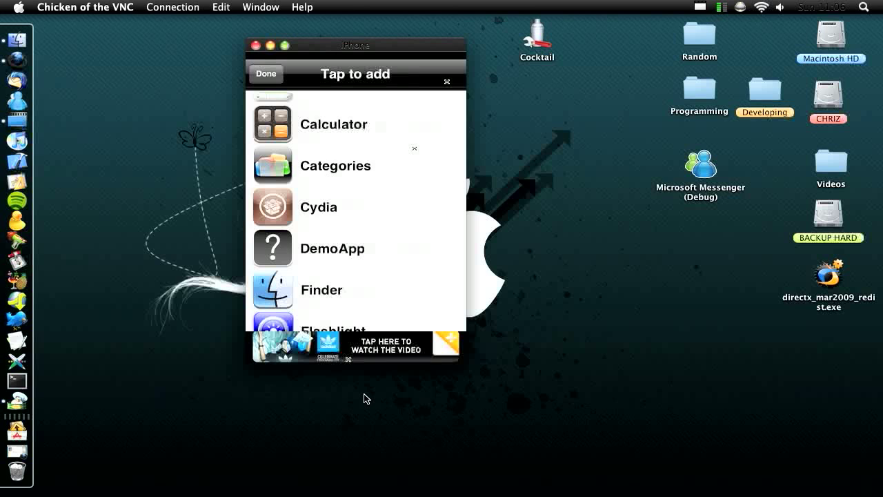
left_click(267, 73)
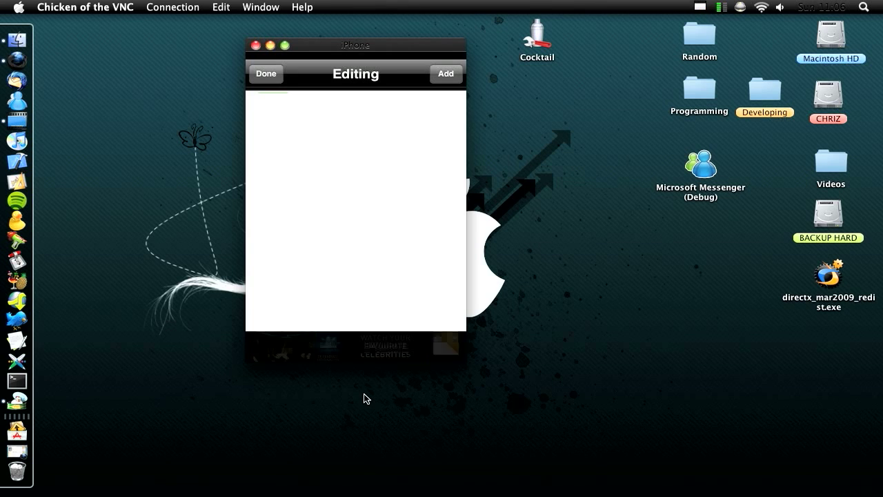
left_click(267, 74)
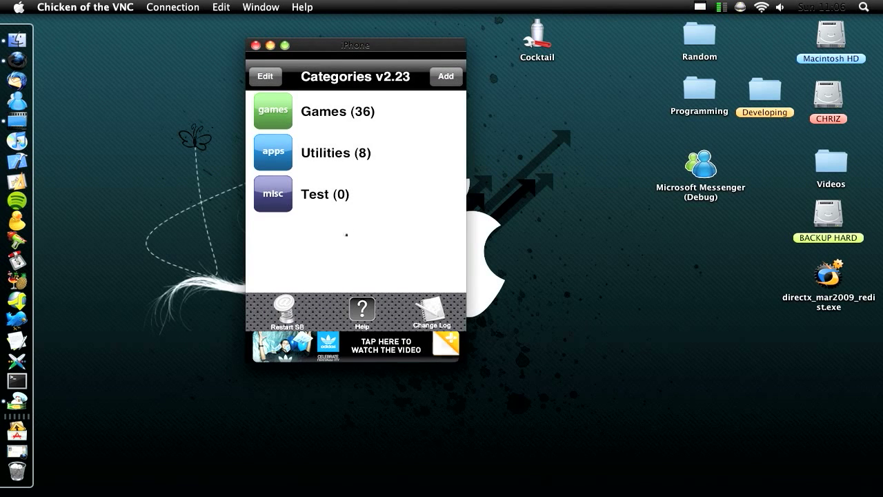
- Delete the Test category in Edit mode, leaving Games (36) and Utilities (8)
left_click(272, 77)
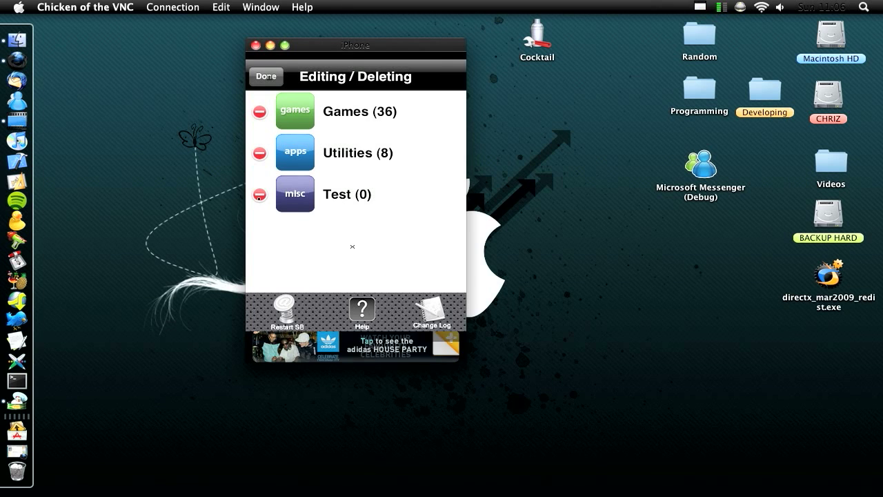
left_click(259, 195)
left_click(453, 194)
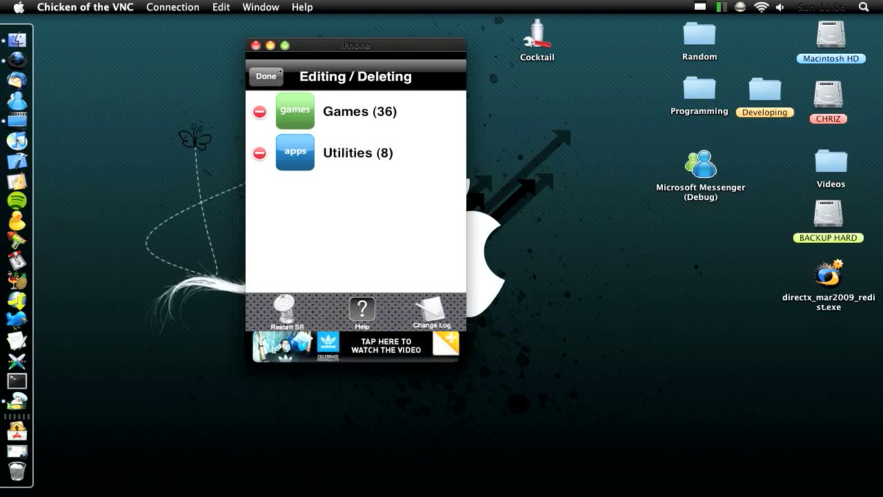
left_click(279, 73)
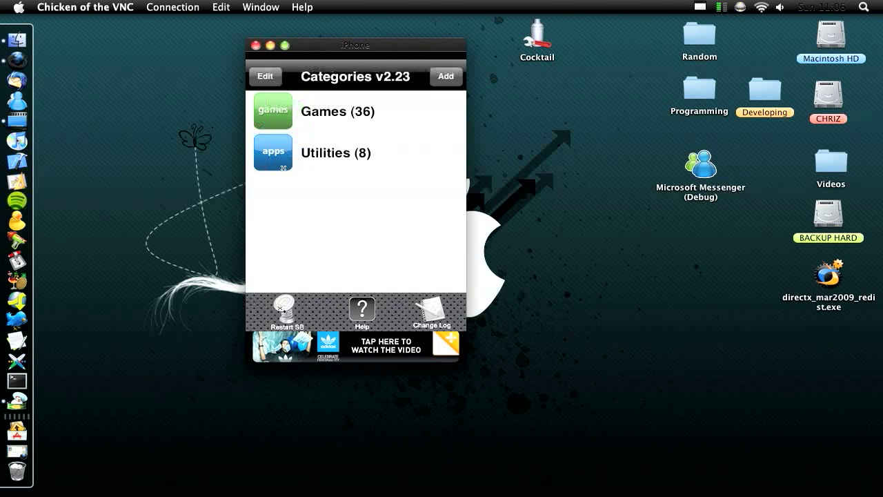
- Restart SpringBoard, dismiss the disconnect alert, and open a new connection to host 192.168.1.11
left_click(286, 311)
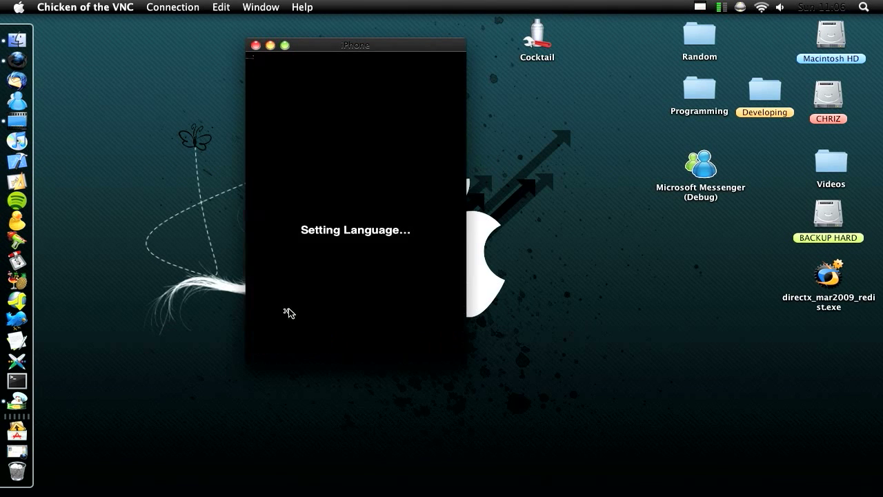
left_click(545, 194)
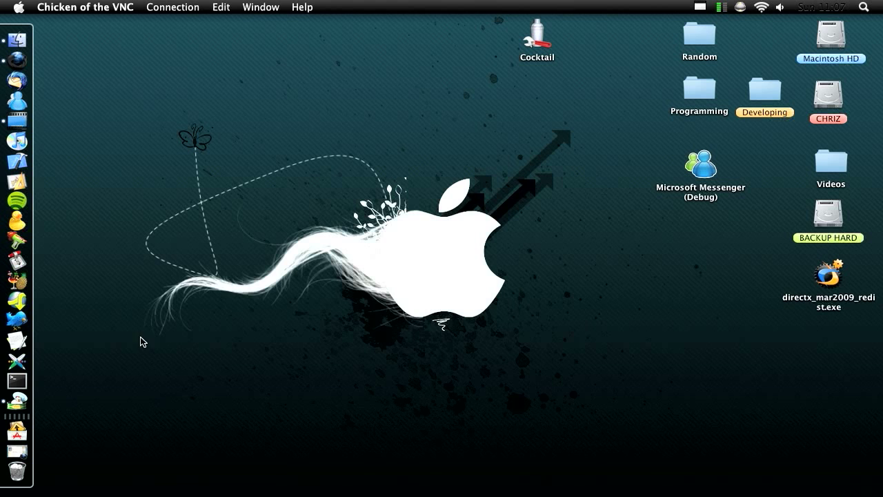
left_click(101, 9)
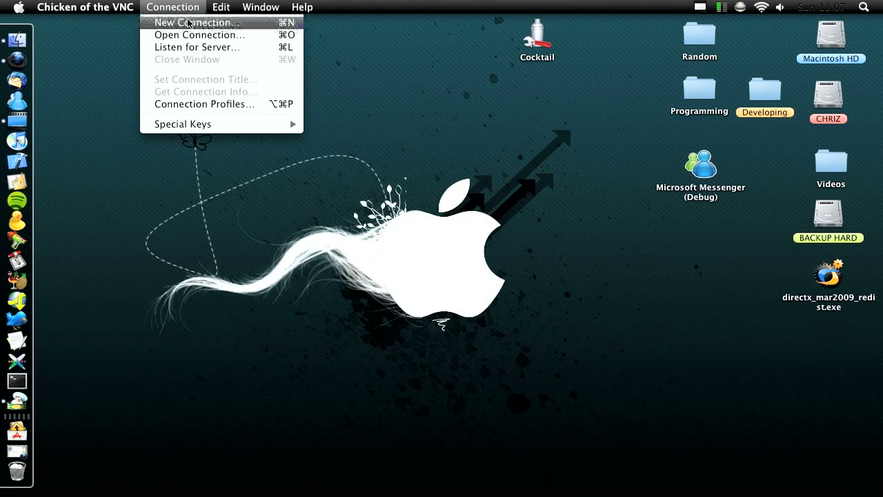
left_click(187, 24)
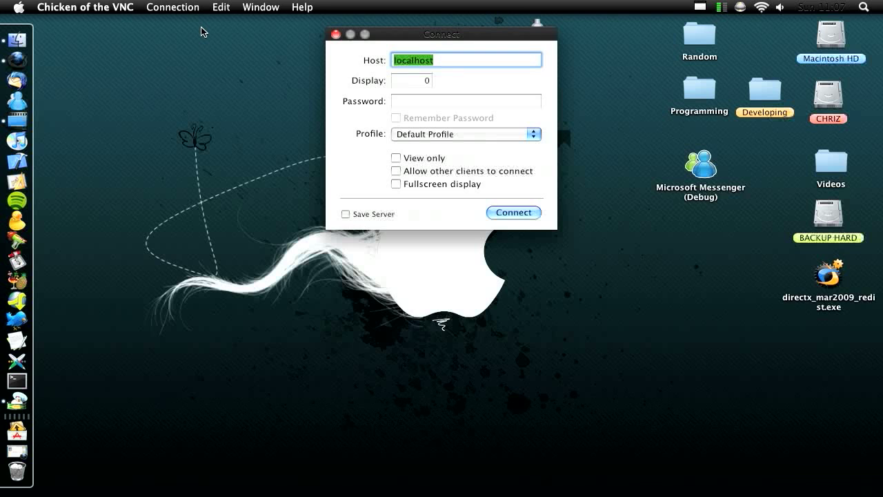
type("192.1")
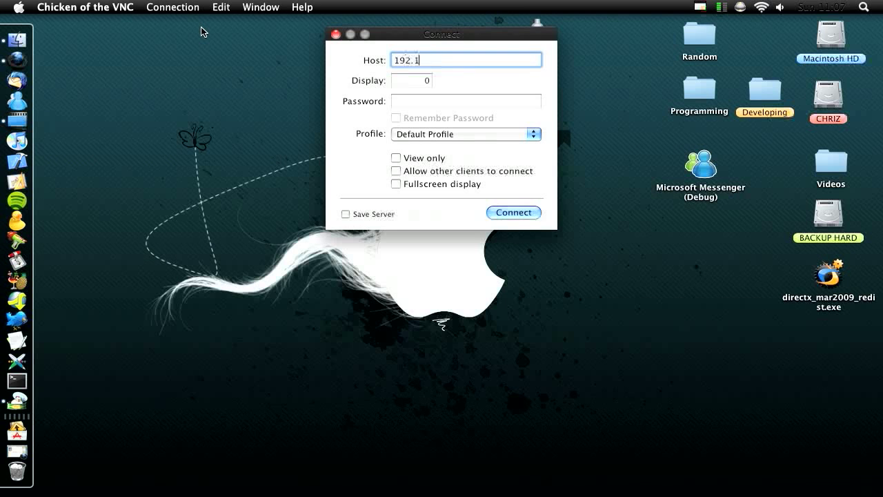
type("69")
key("BackSpace")
type("8.1.1")
type("1")
key("Return")
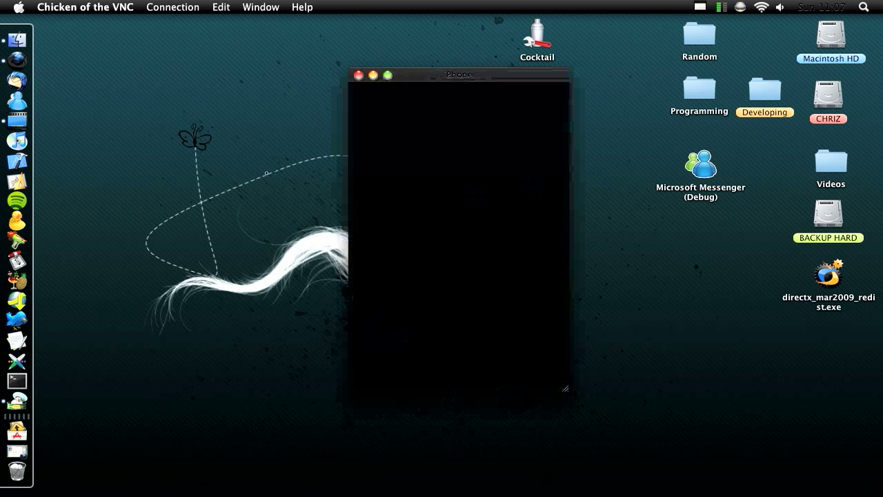
- Reposition the viewer window, launch dTunes from page 2, dismiss its notice, and show Search
left_click_drag(442, 72, 355, 39)
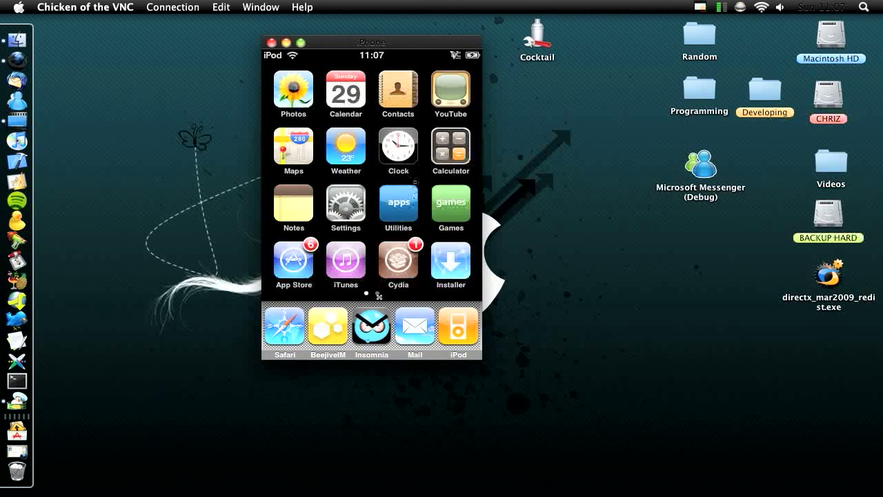
left_click_drag(396, 164, 324, 164)
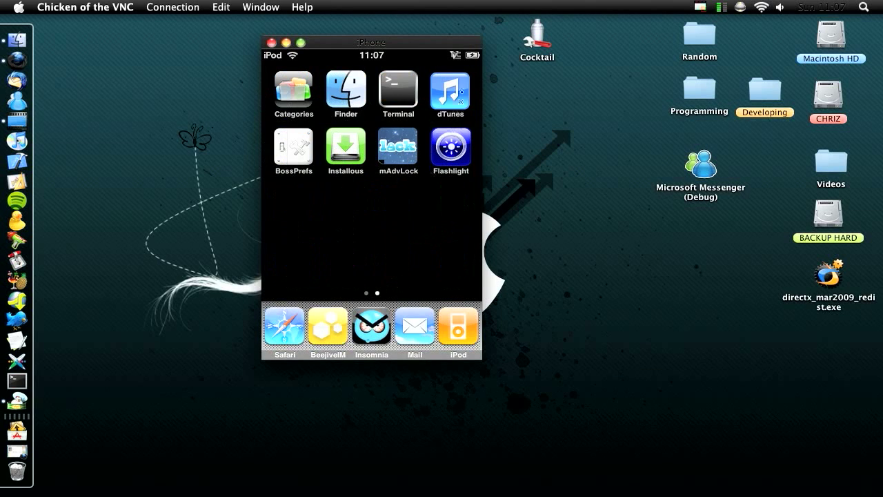
left_click(436, 94)
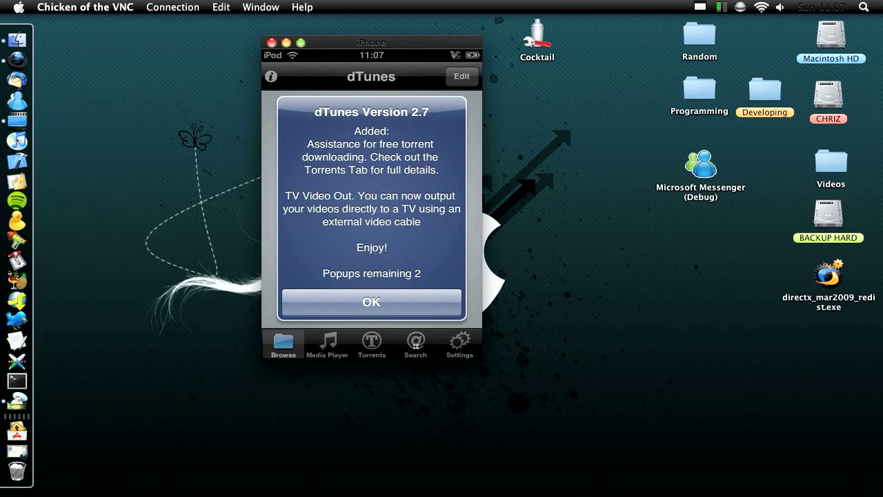
key("Return")
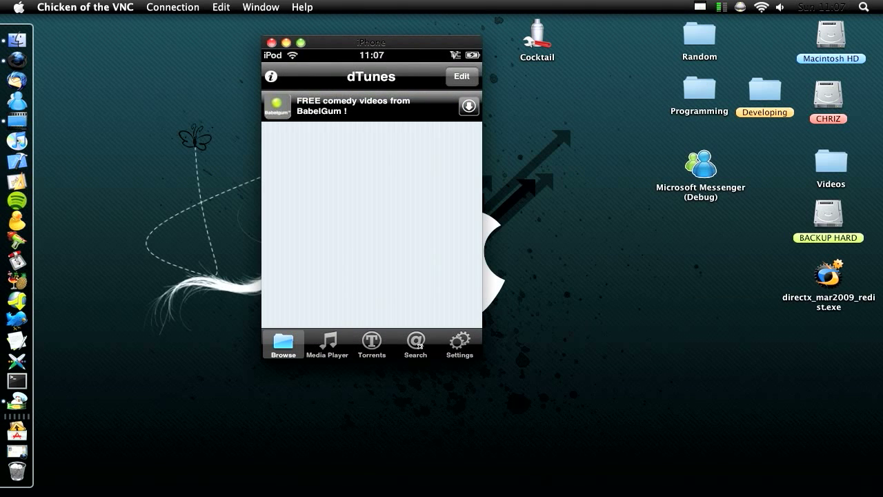
left_click(418, 343)
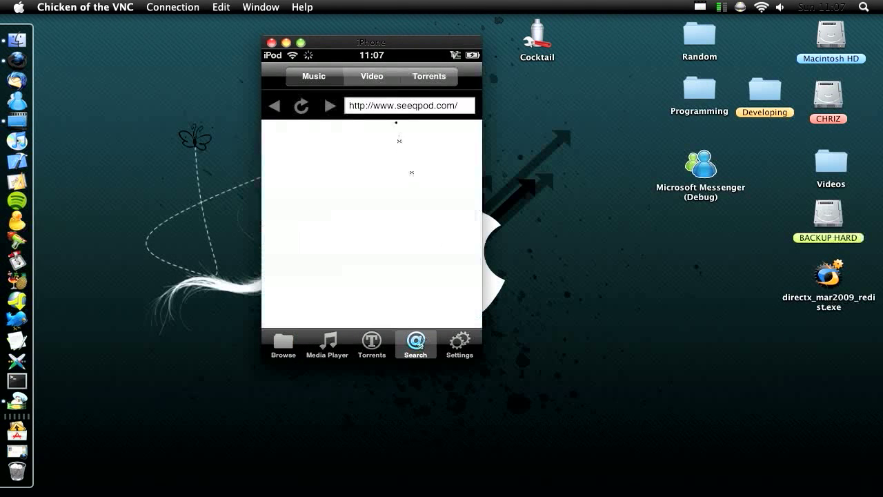